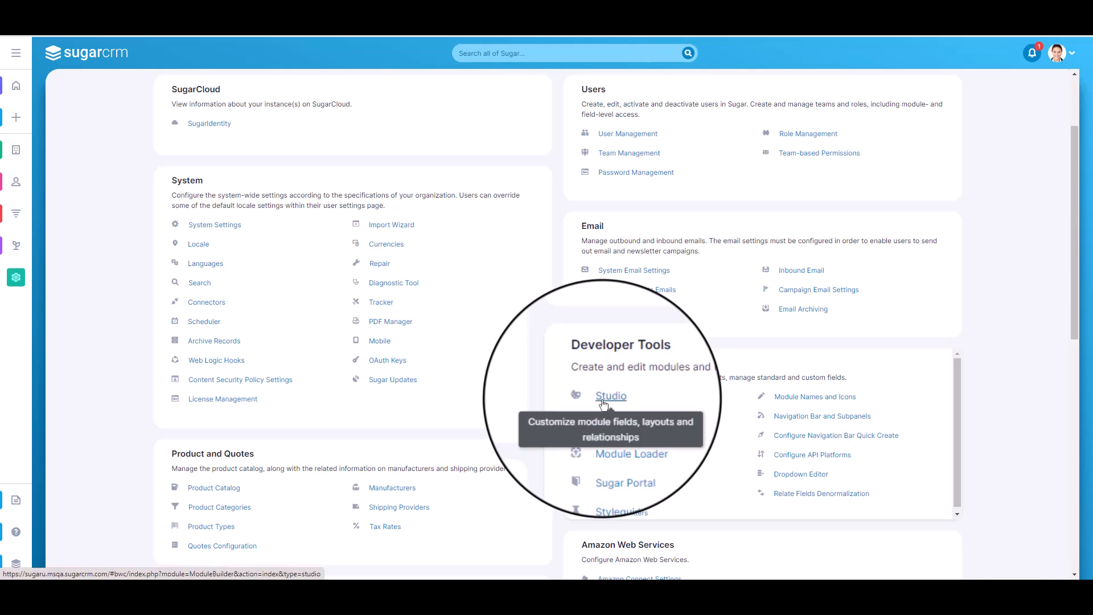
Open the Accounts module's field list in Studio and check the footnote that marks custom fields
left_click(604, 398)
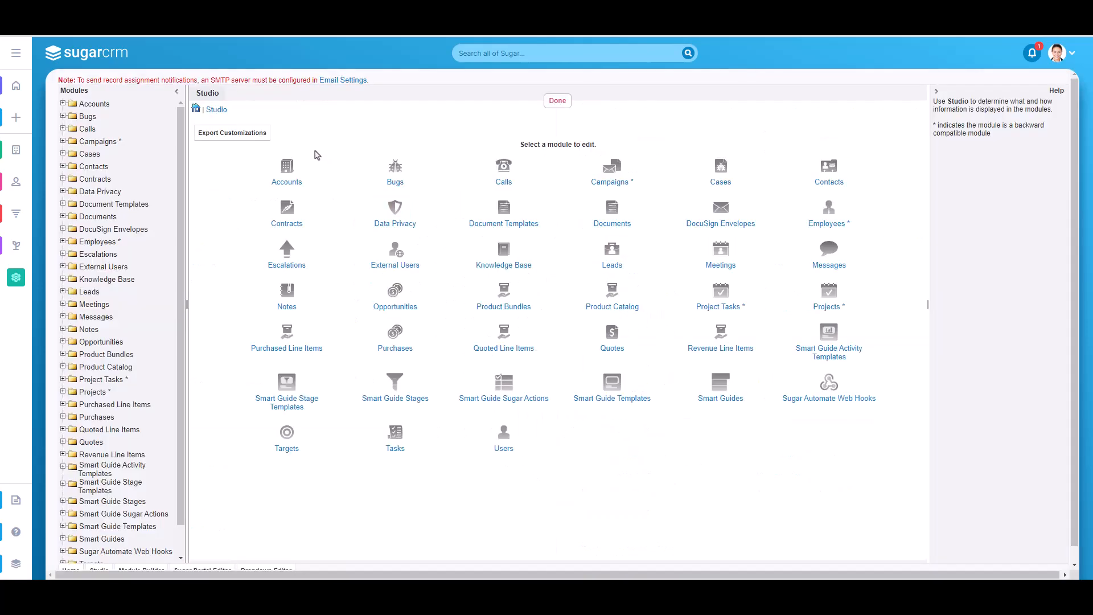
left_click(288, 184)
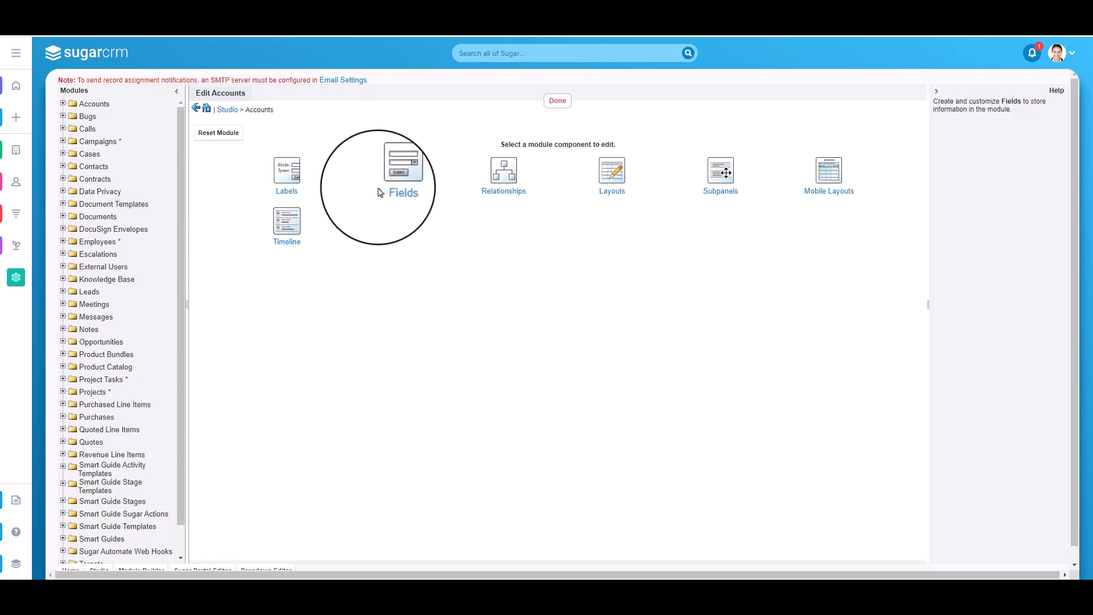
left_click(403, 175)
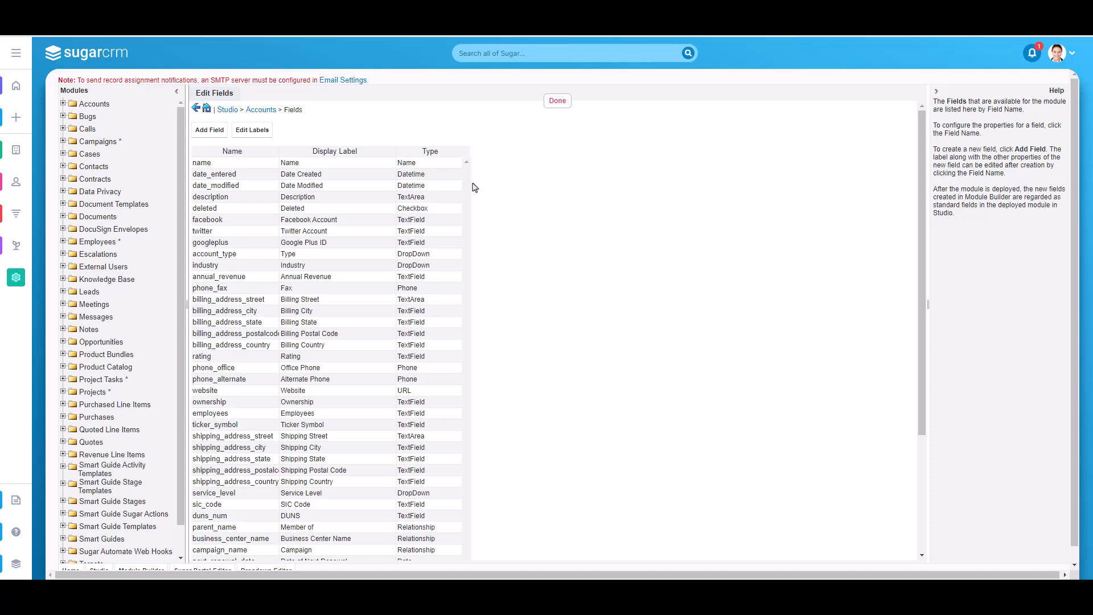
scroll(474, 186, "down", 3)
scroll(480, 336, "down", 1)
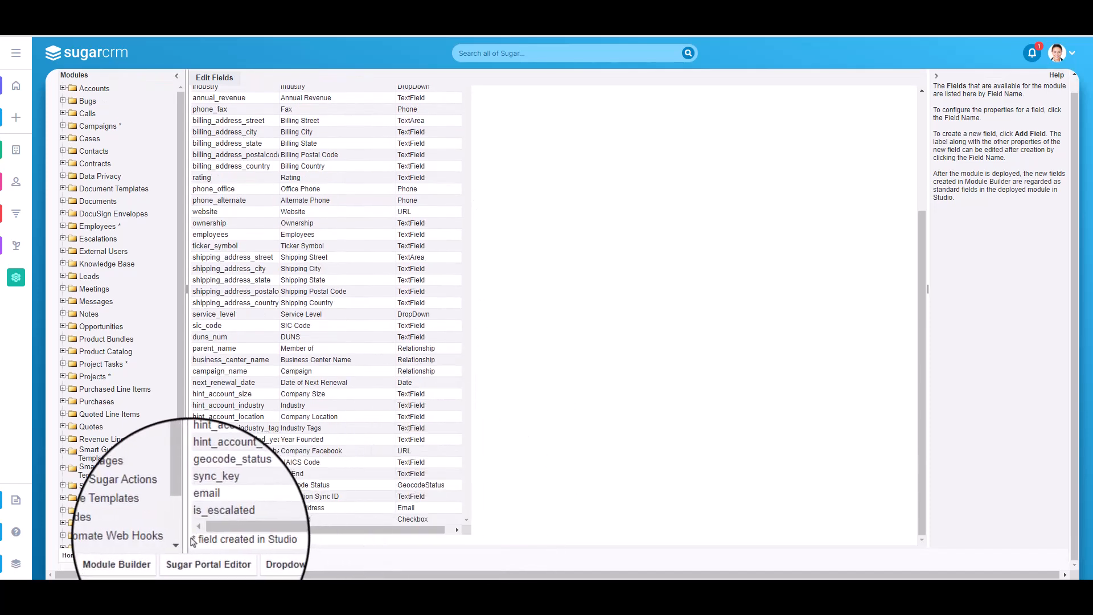
left_click_drag(193, 539, 262, 539)
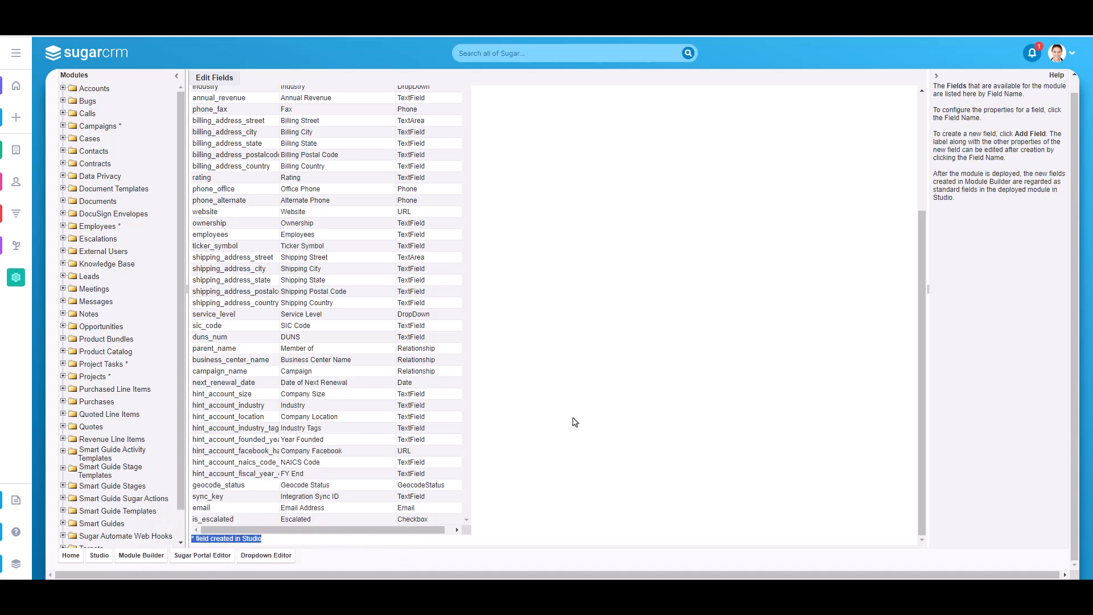
scroll(571, 421, "up", 3)
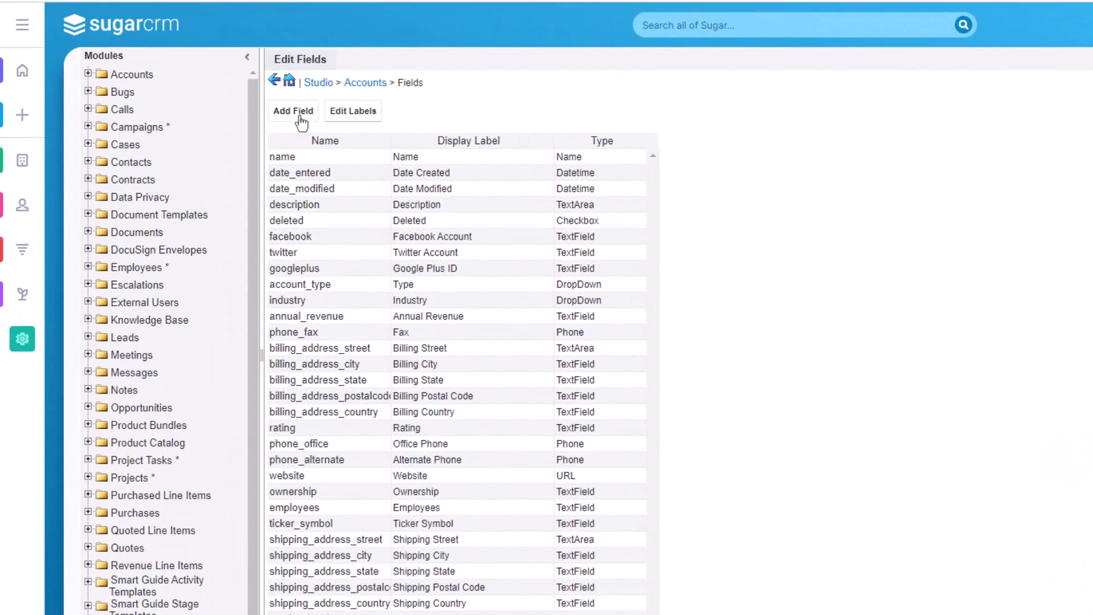
Add a new field to the Accounts module with the DropDown data type
left_click(279, 117)
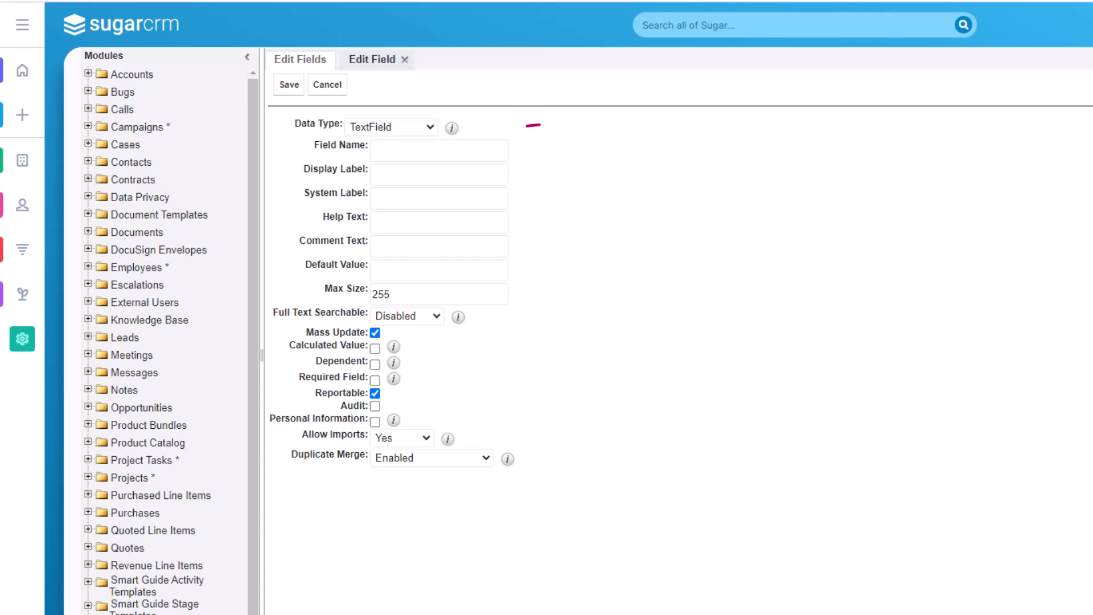
left_click(392, 127)
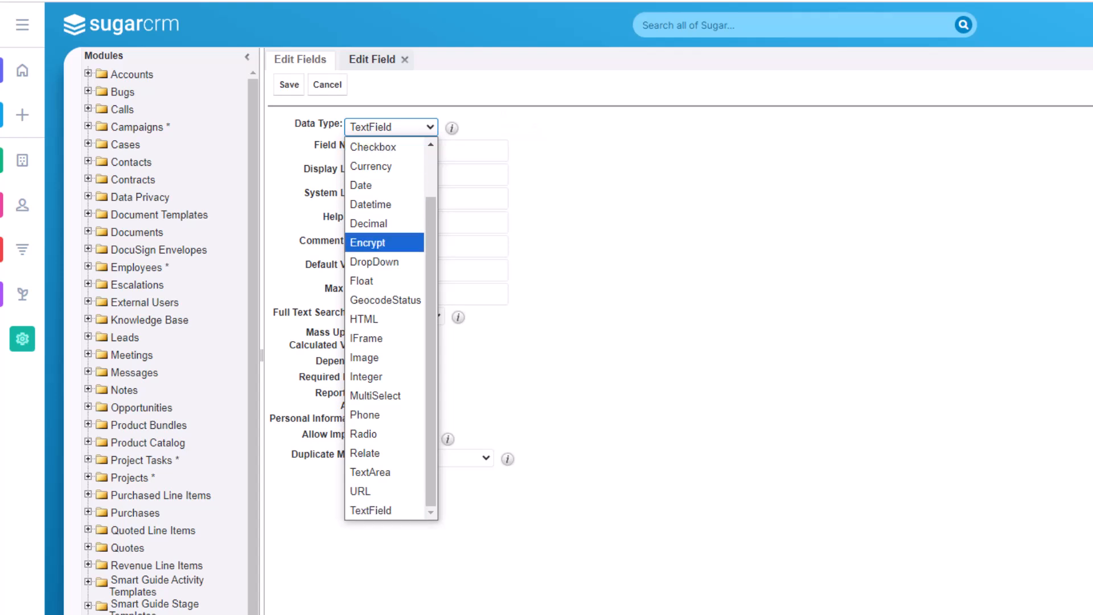
left_click(374, 261)
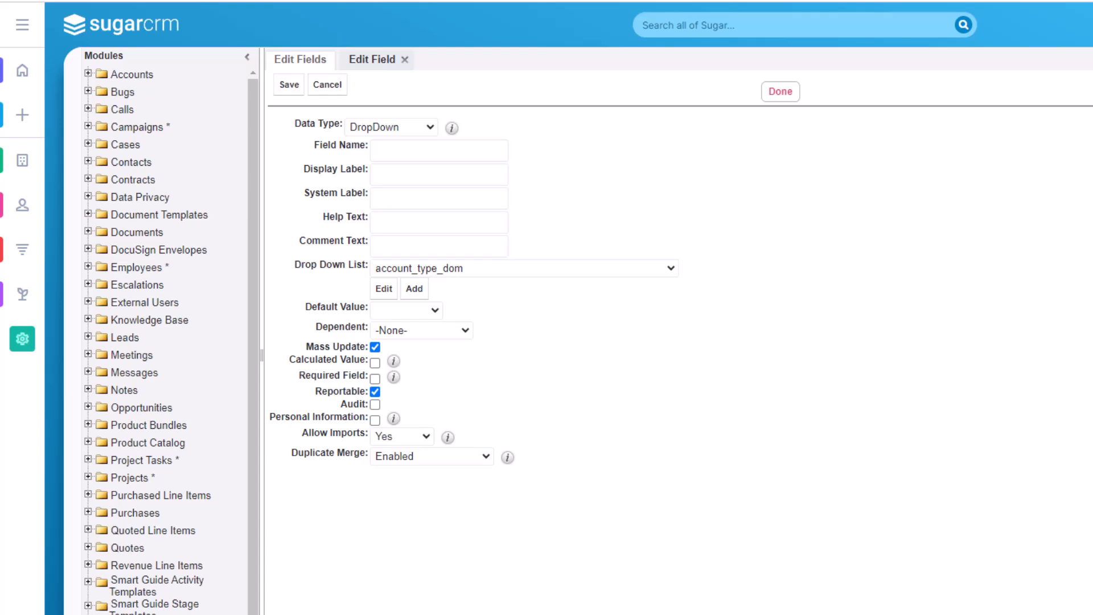
Name the new field Account_Rating, capitalizing both words so the labels are generated from it
left_click(423, 152)
type("accoun")
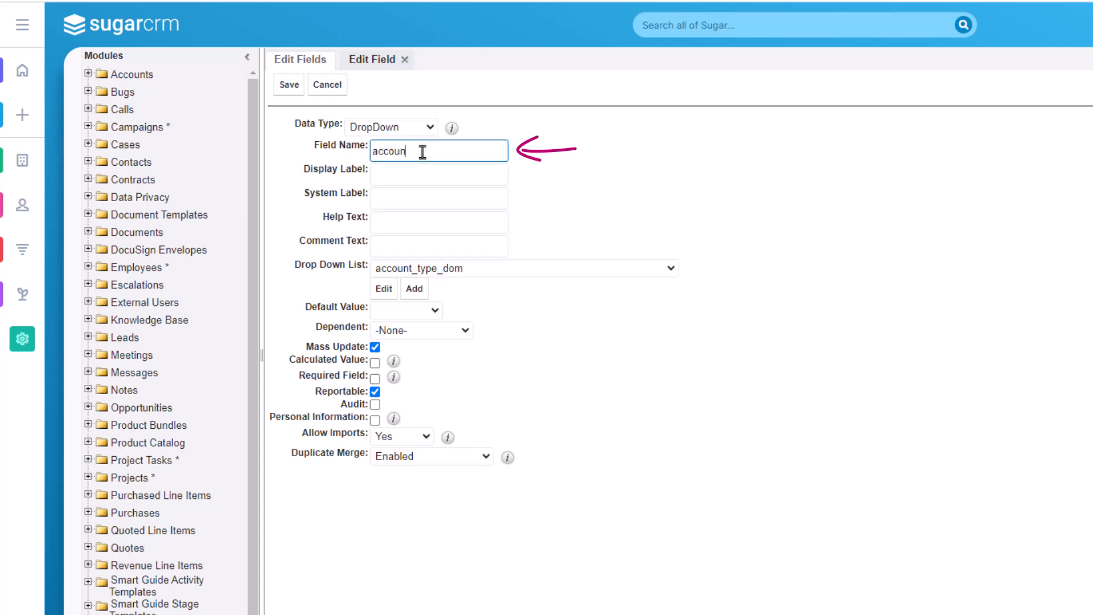
type("t_rating")
left_click(378, 154)
key("BackSpace")
type("A")
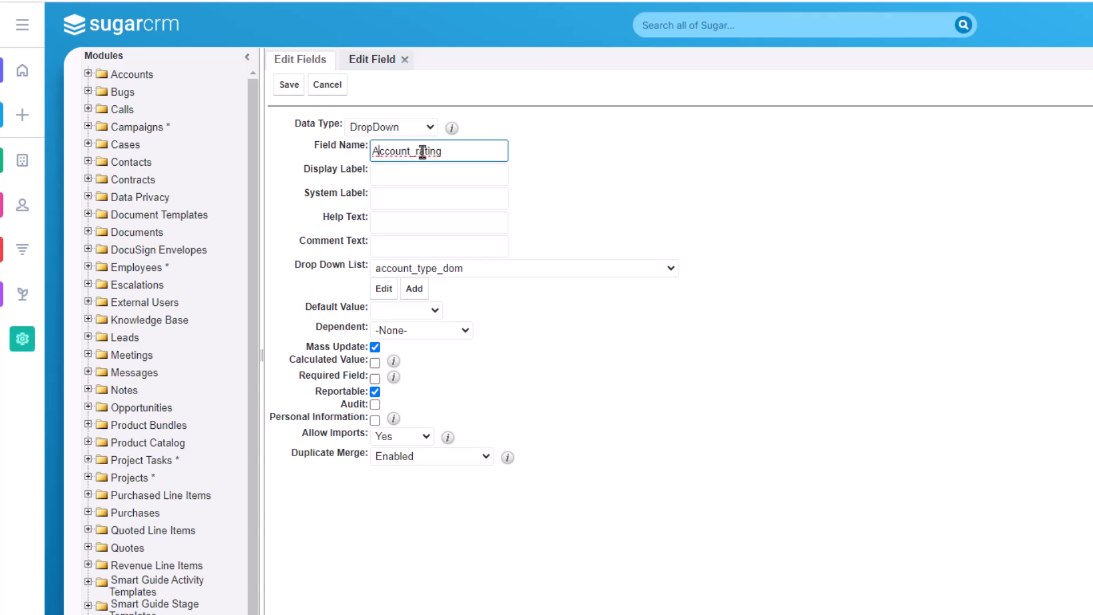
key("Right")
key("Right")
key("Right")
key("Right")
key("Right")
key("Right")
key("Right")
key("Right")
key("BackSpace")
type("R")
left_click(547, 156)
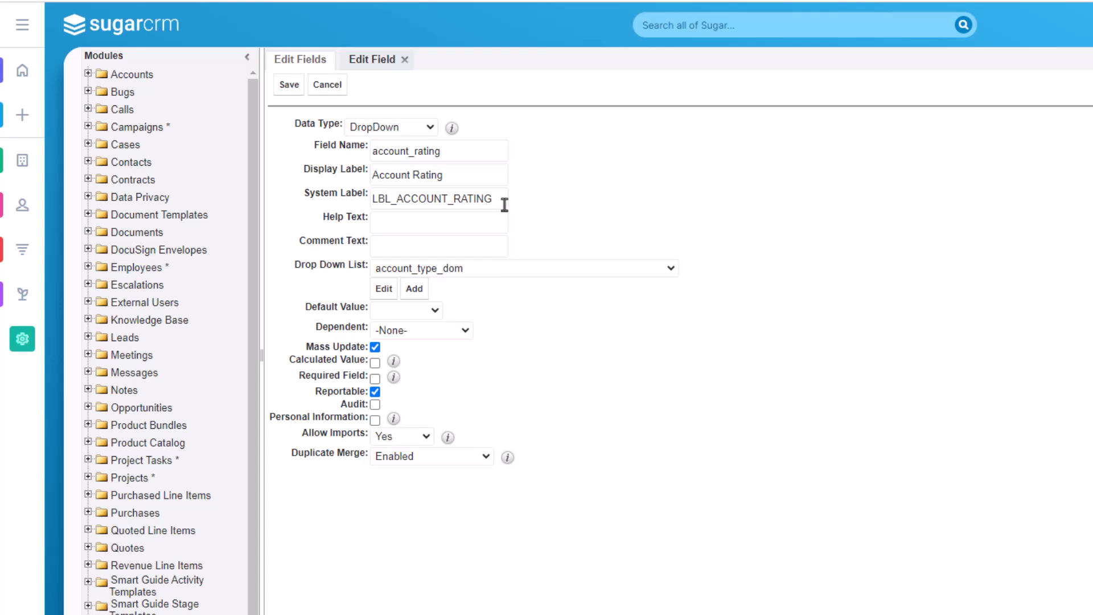
Set the help text to "enter the customer rating" and note in the comment text who in Sales requested the field
left_click(472, 223)
type("enter")
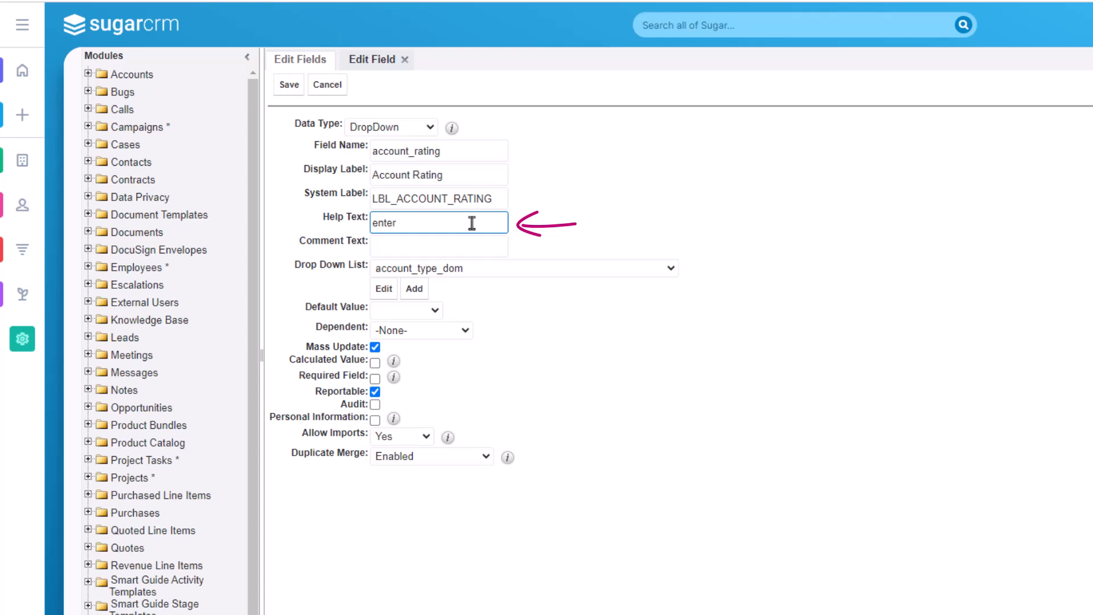
type(" the custo")
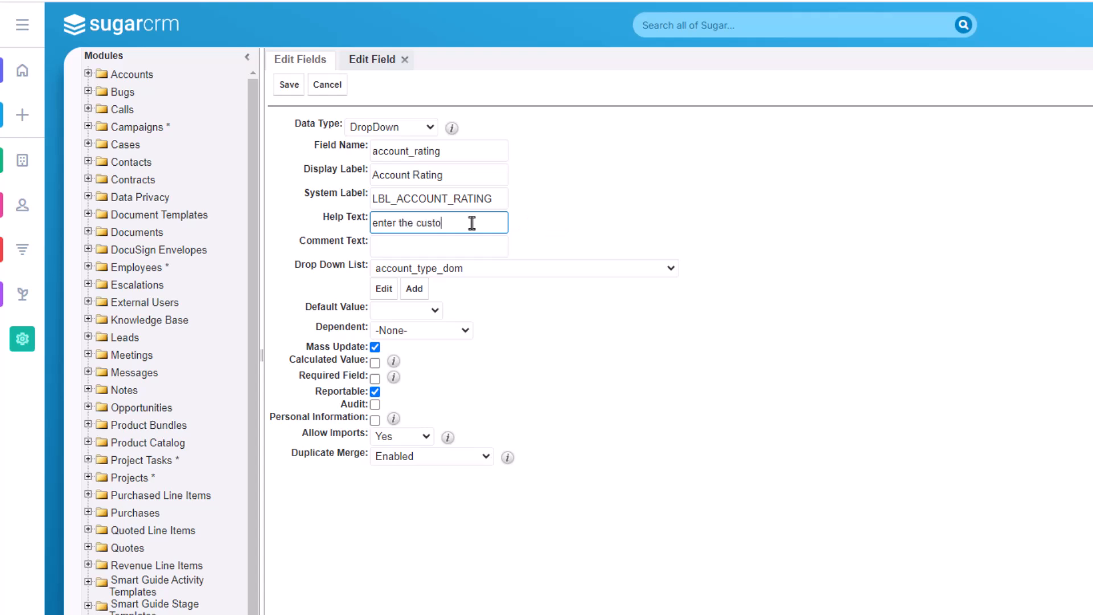
type("mer rating")
left_click(443, 241)
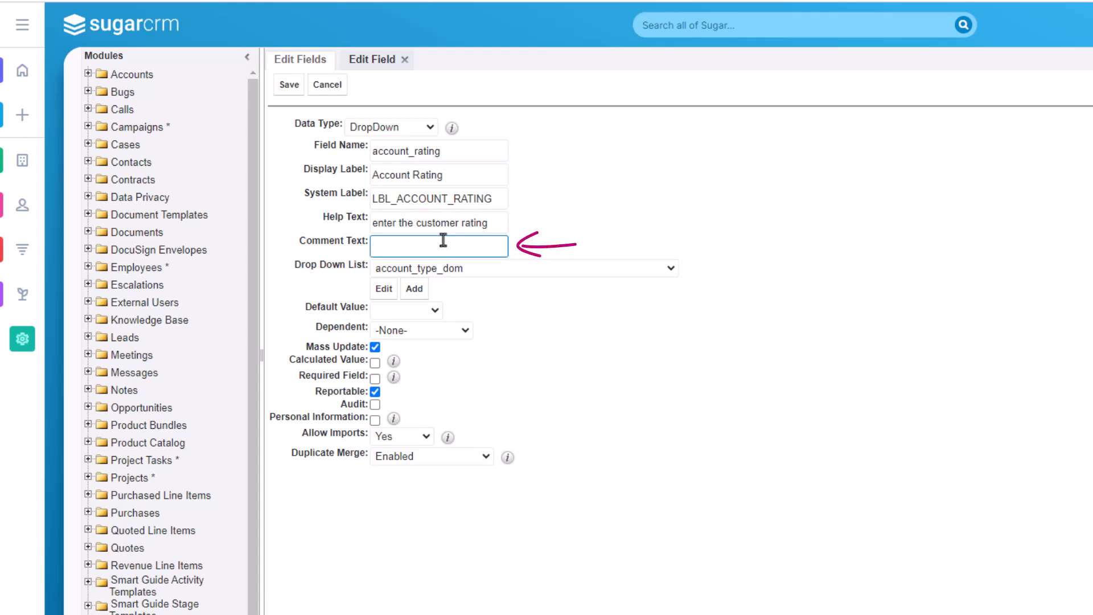
type("requested by Joe in Sales")
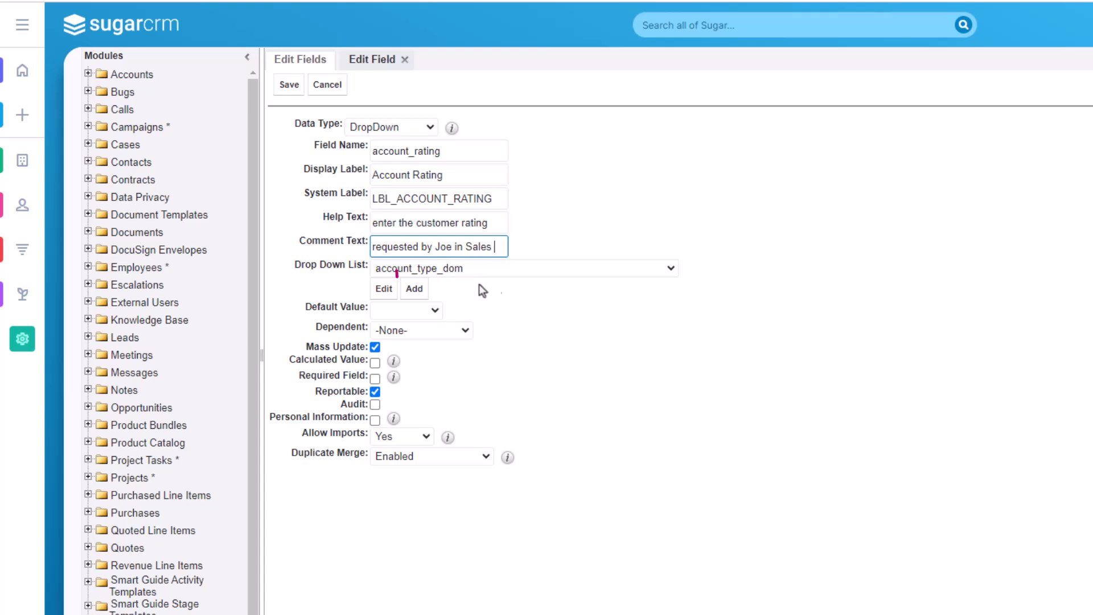
Create a new dropdown list for the field with the items Gold, Silver and Bronze, each with a matching display label
left_click(415, 290)
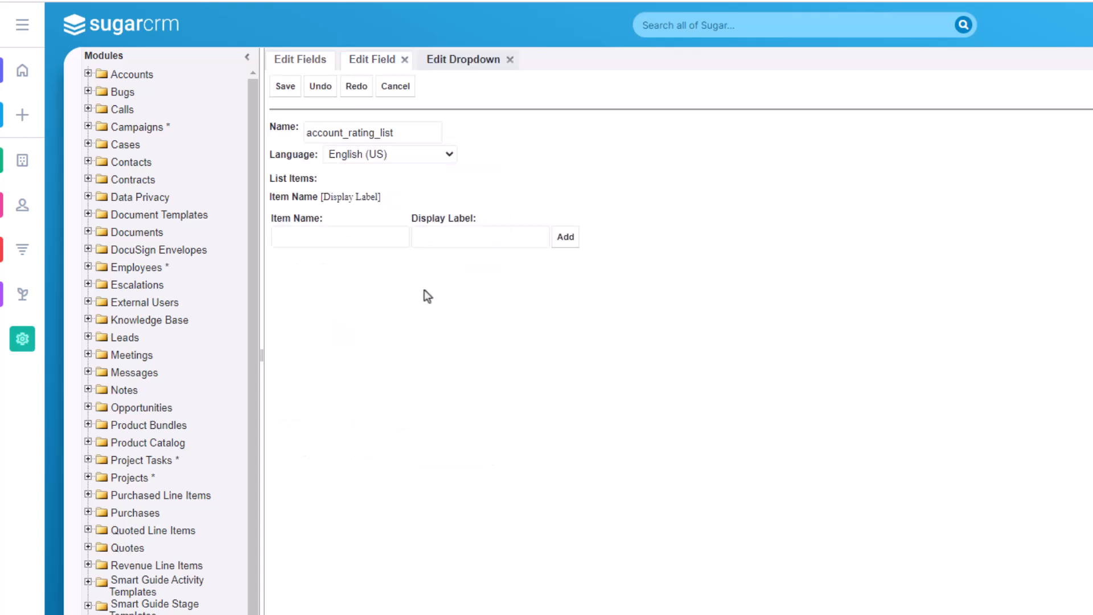
left_click(349, 234)
type("Gold")
left_click(489, 240)
type("Gold")
key("Return")
type("Silver")
left_click(432, 269)
type("Silver")
key("Return")
type("Bronze")
left_click(534, 302)
type("Bronze")
key("Return")
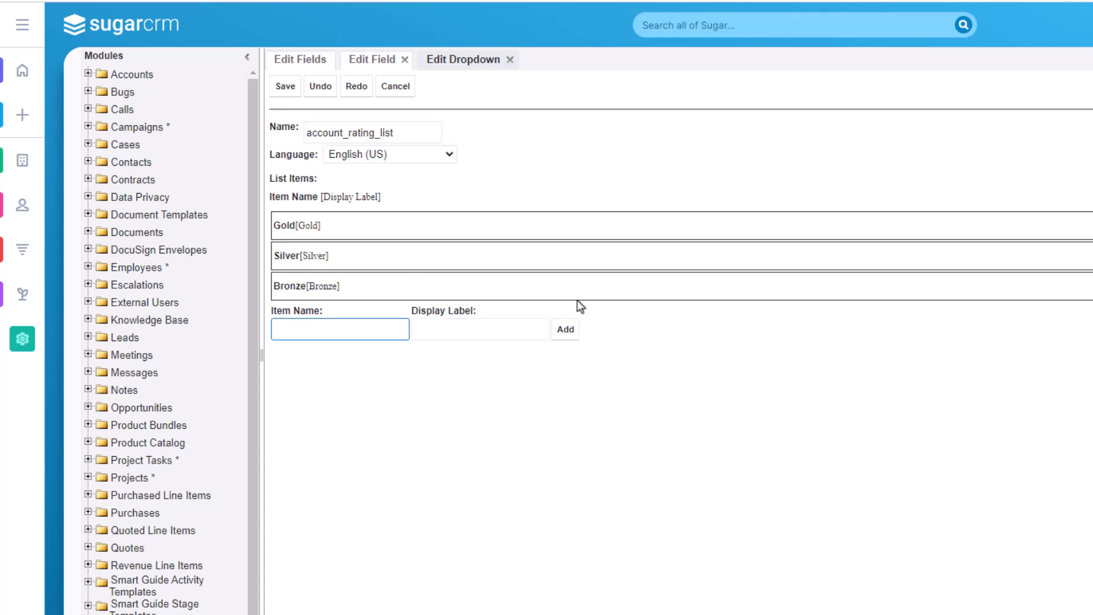
Add a blank item as the first entry of the dropdown list and save the list
left_click(573, 343)
left_click_drag(289, 315, 433, 172)
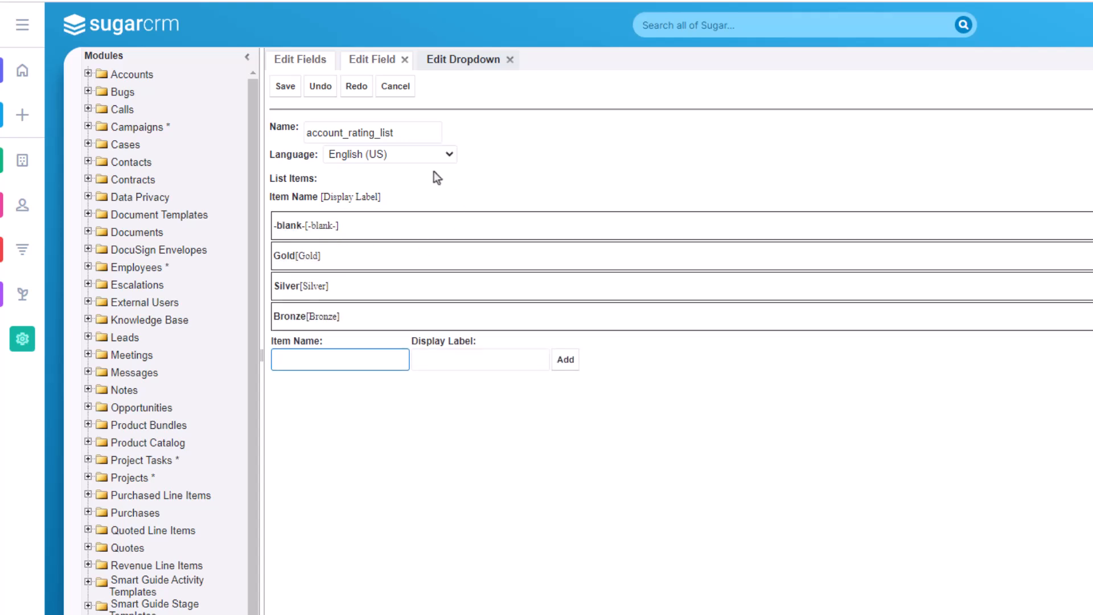
left_click(283, 88)
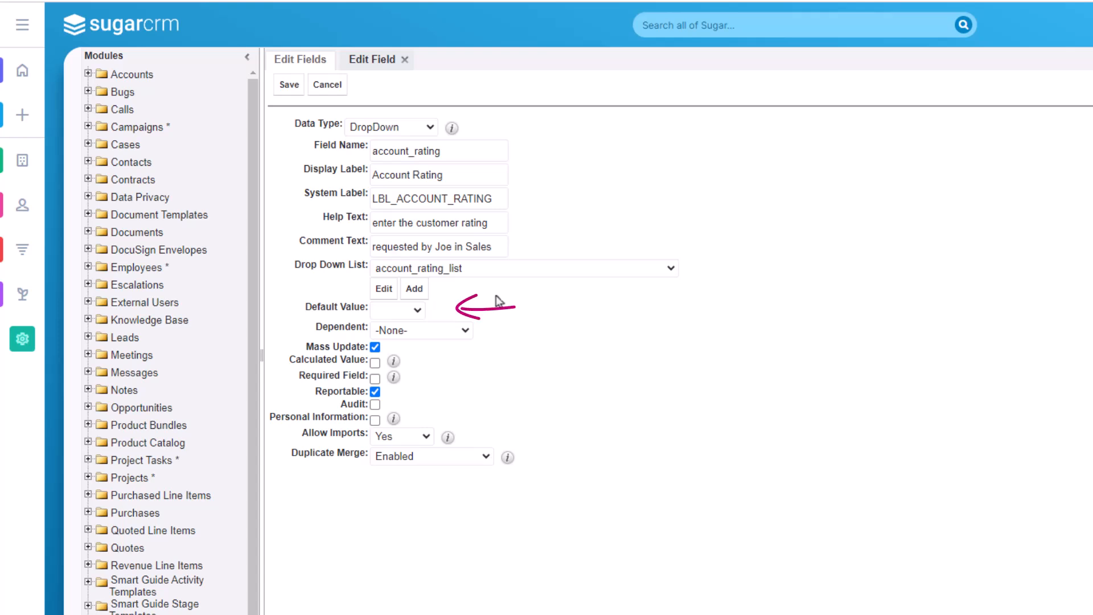
Examine the available choices for the field's default value and its dependency
left_click(418, 310)
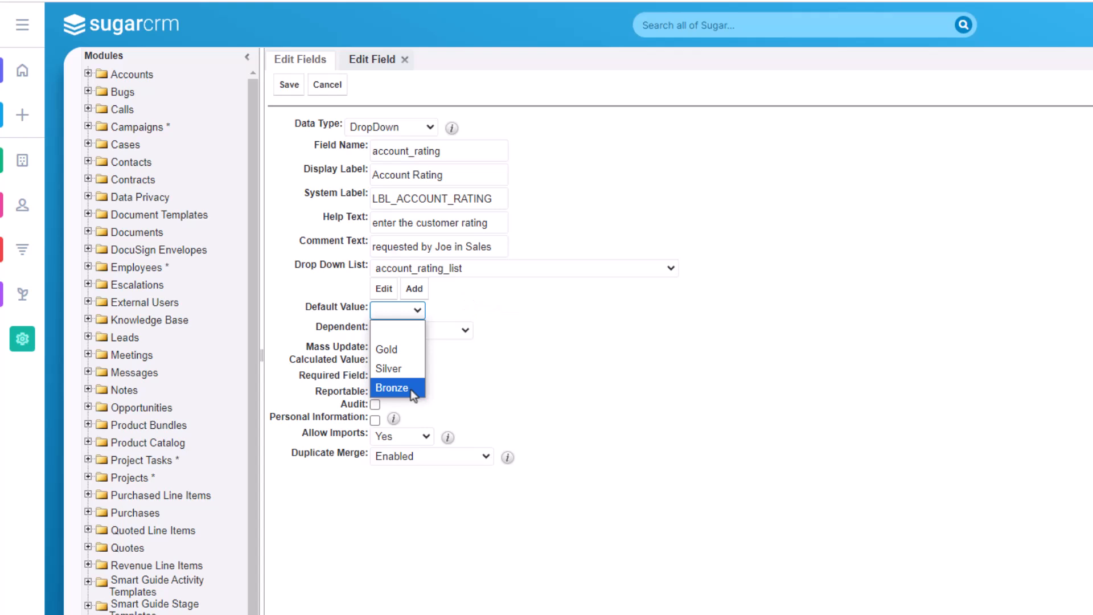
left_click(411, 333)
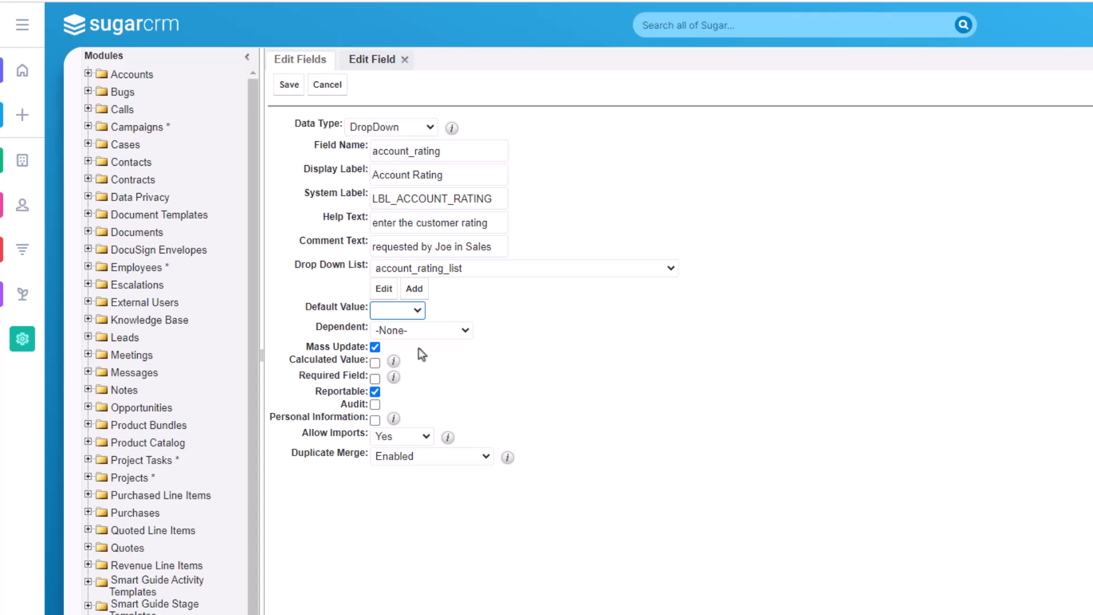
left_click(466, 331)
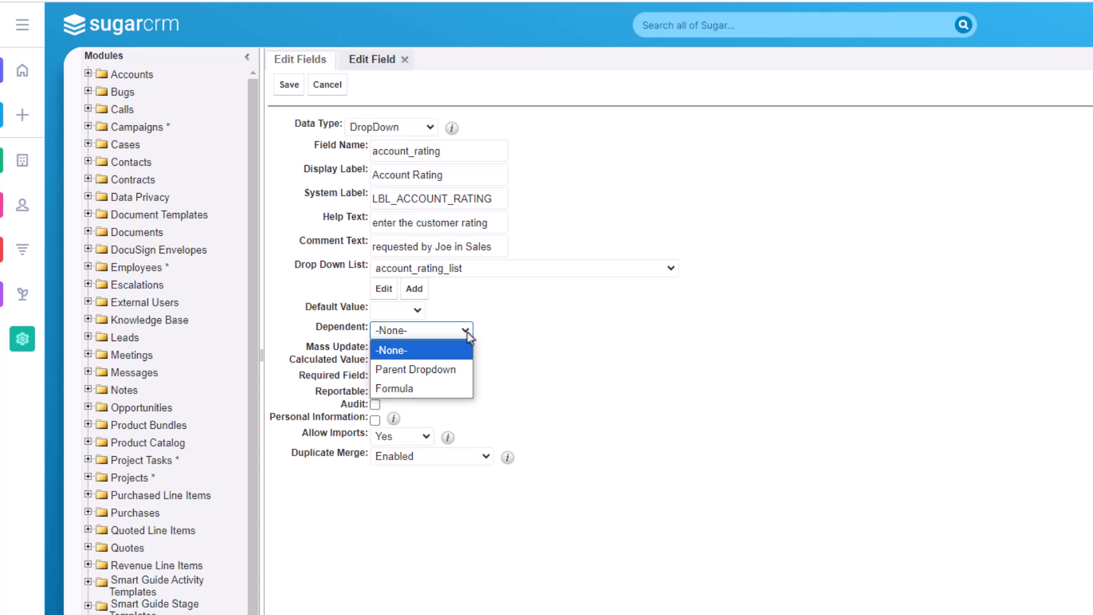
left_click(521, 331)
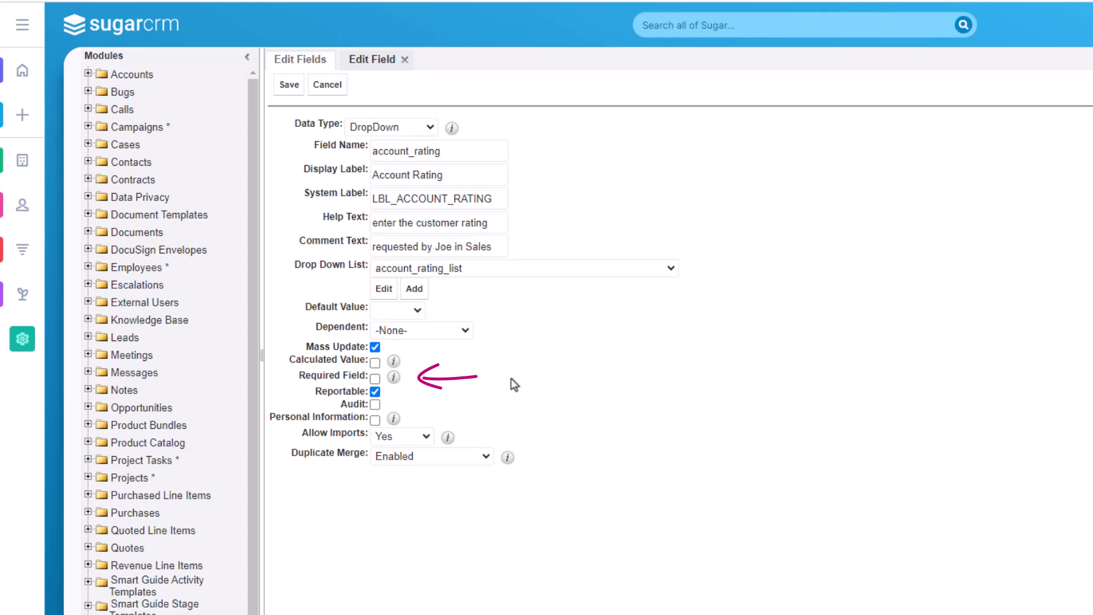
Make the field required and audited, and review its import and duplicate merge options with merging set to Enabled
left_click(375, 378)
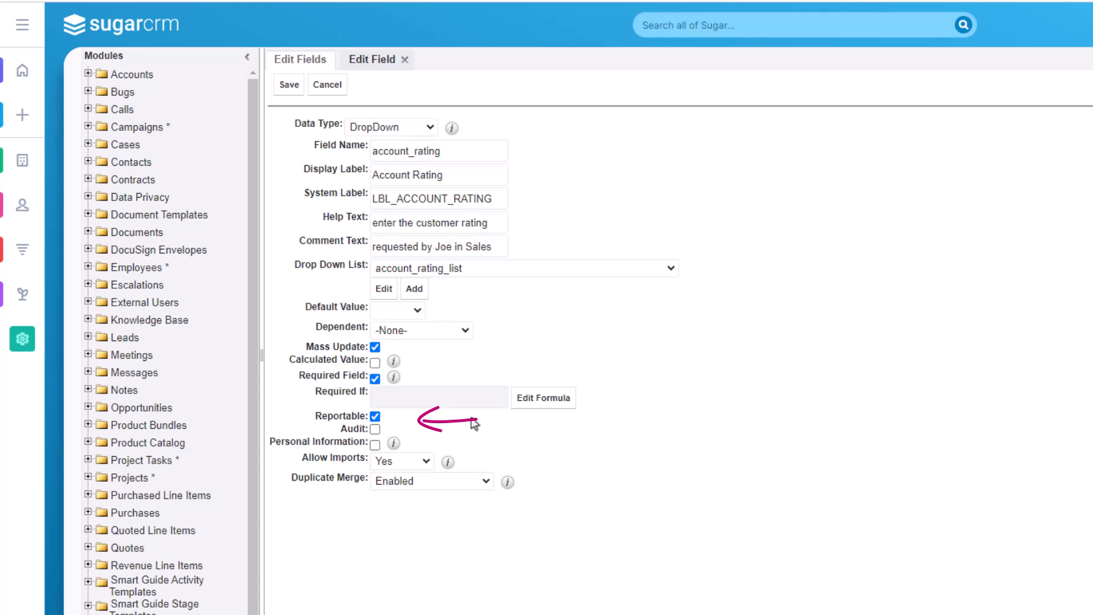
left_click(375, 429)
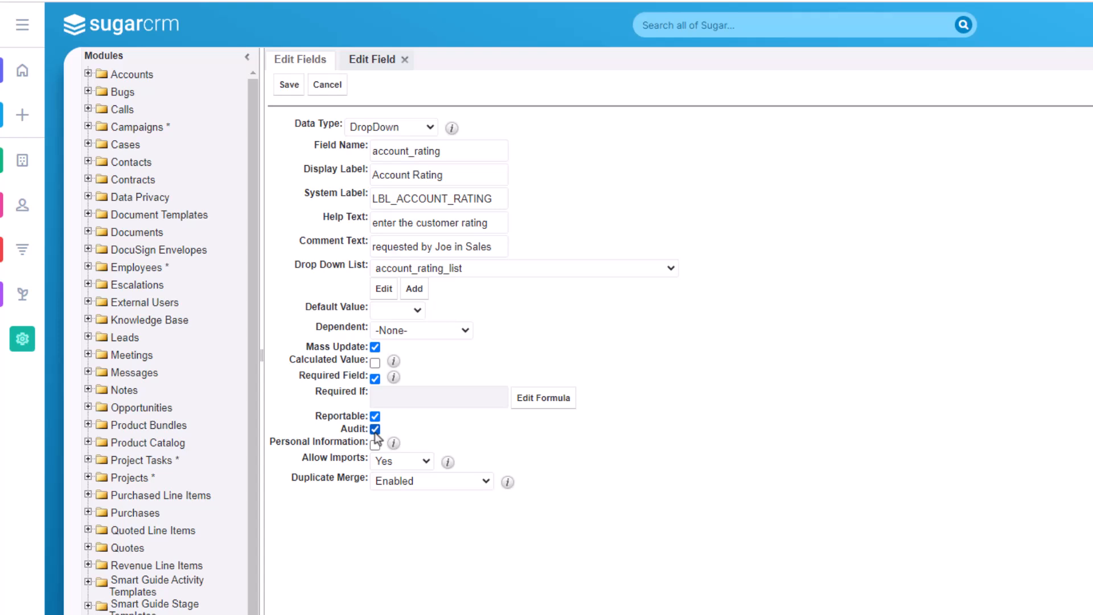
left_click(427, 461)
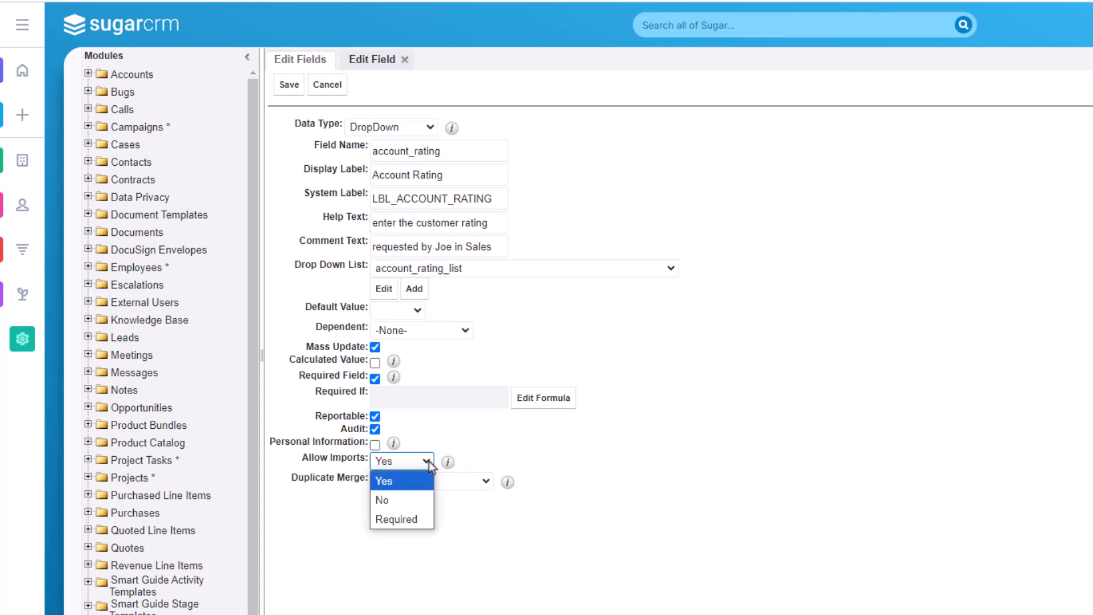
left_click(427, 461)
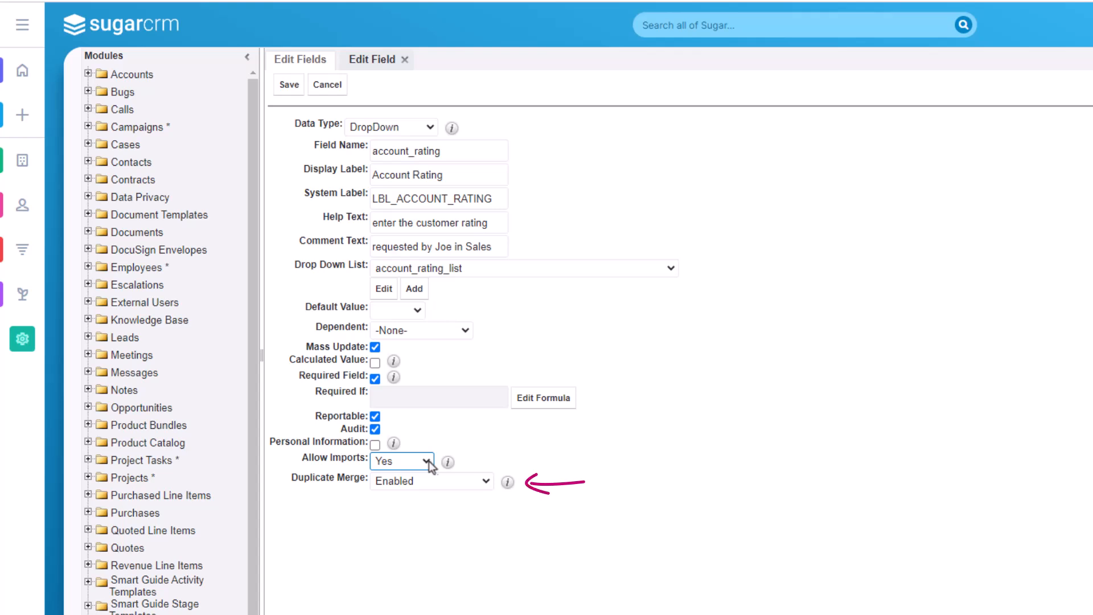
left_click(483, 481)
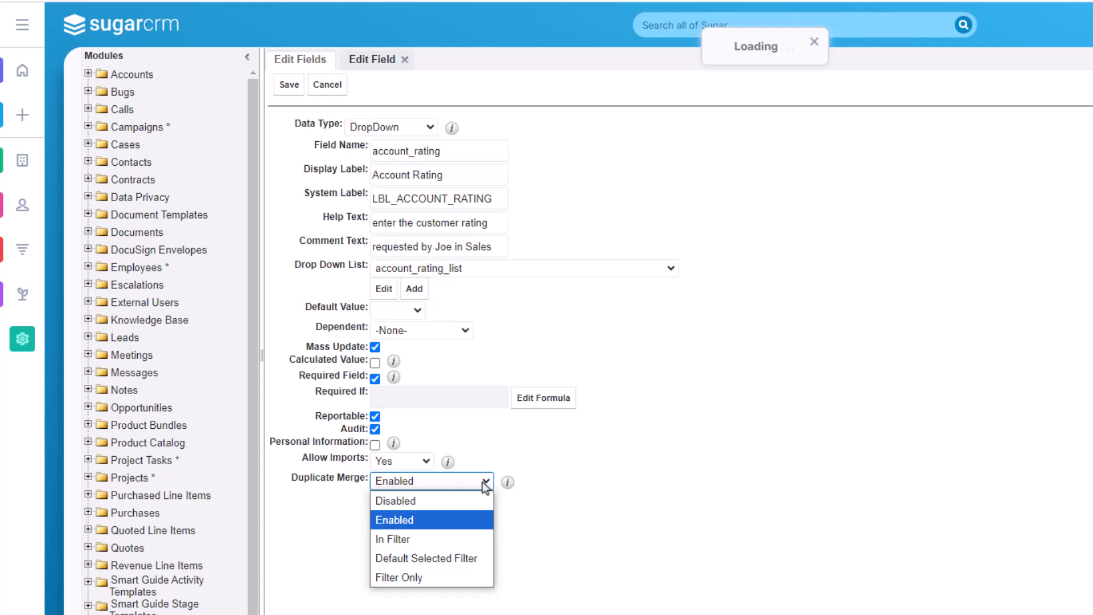
left_click(483, 521)
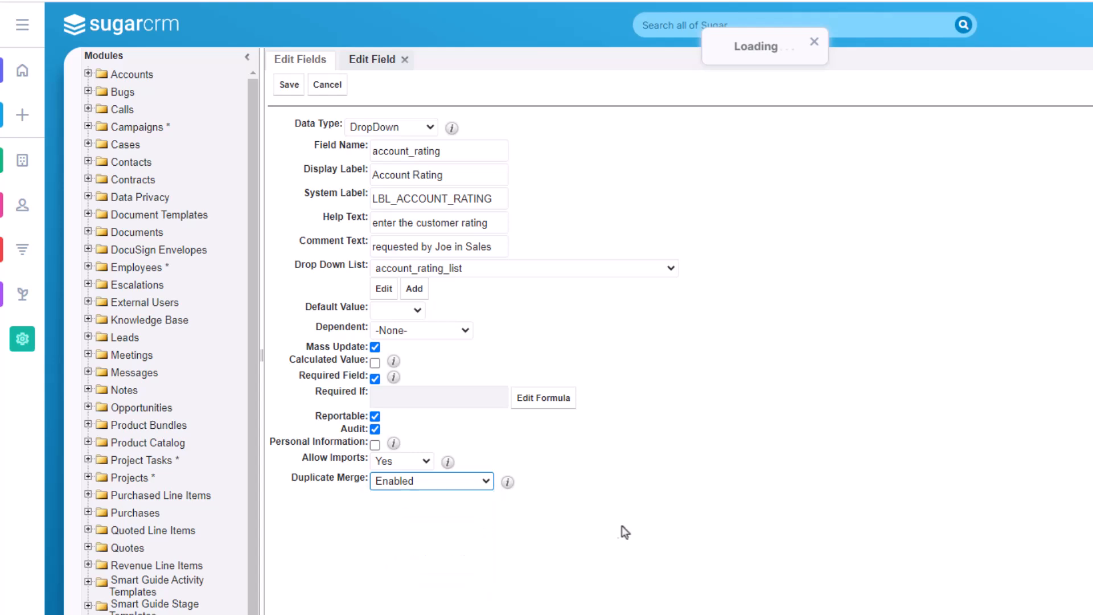
Save the account rating field and locate it at the end of the Accounts field list
left_click(294, 87)
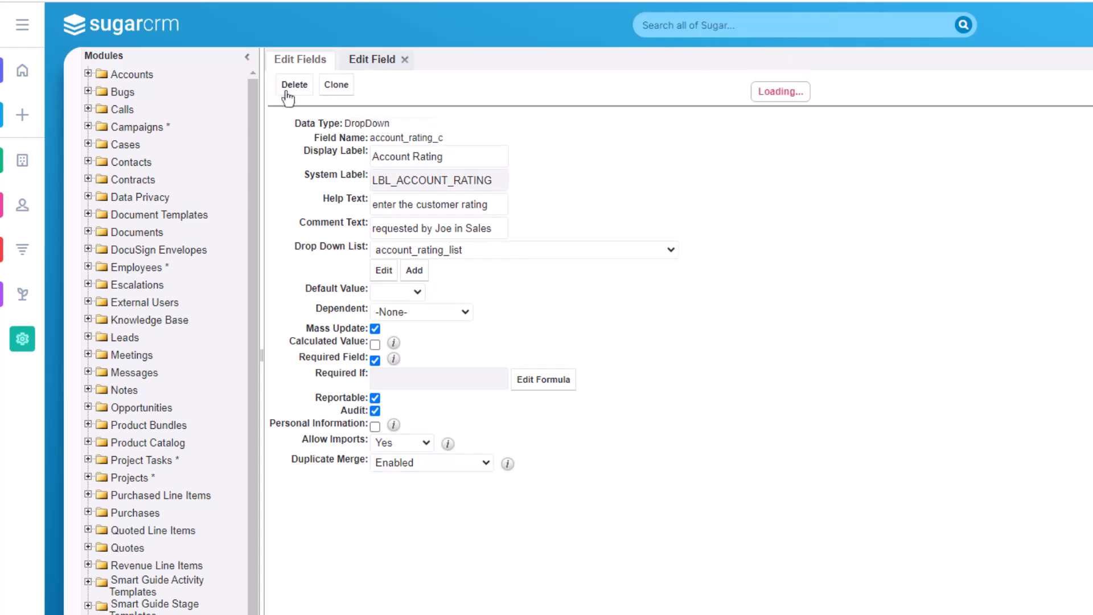
scroll(750, 460, "down", 5)
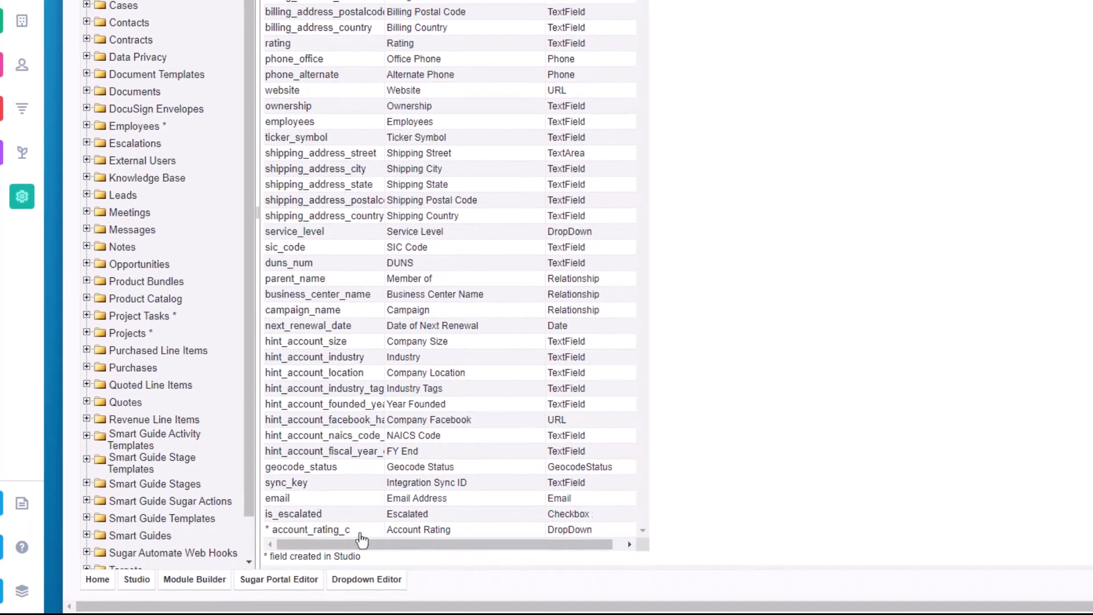
left_click(366, 535)
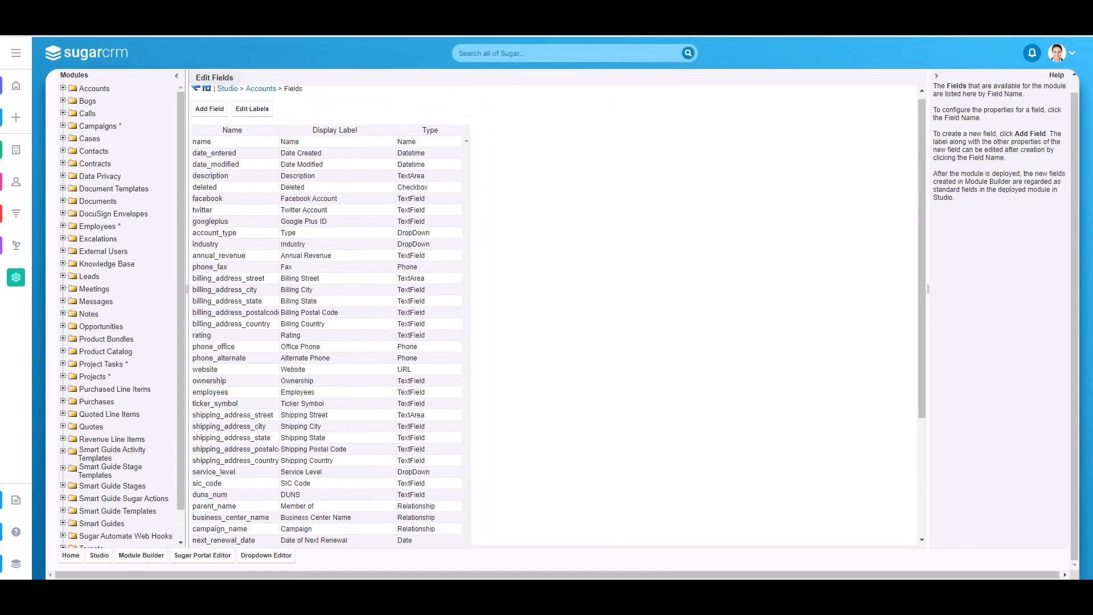